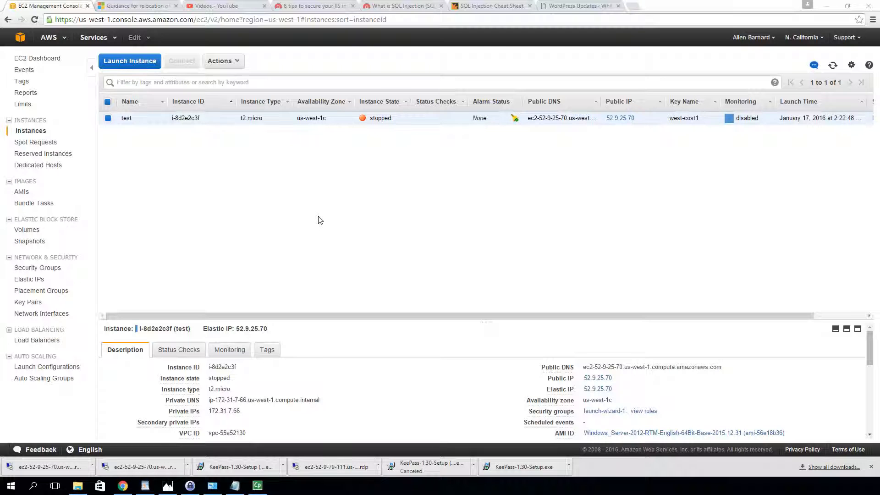
left_click(230, 65)
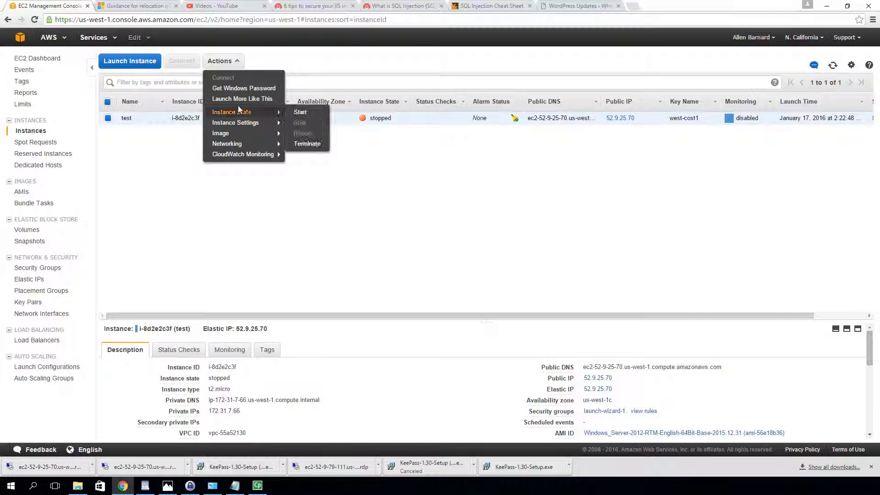
left_click(181, 199)
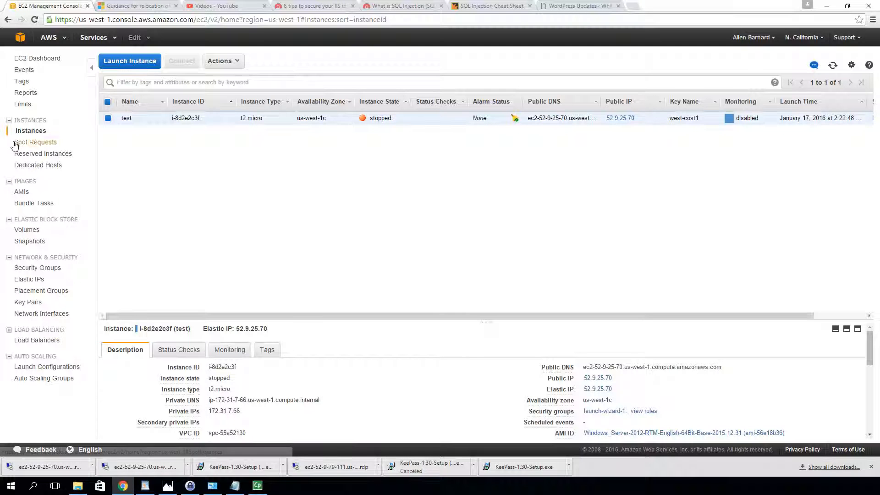
left_click(221, 61)
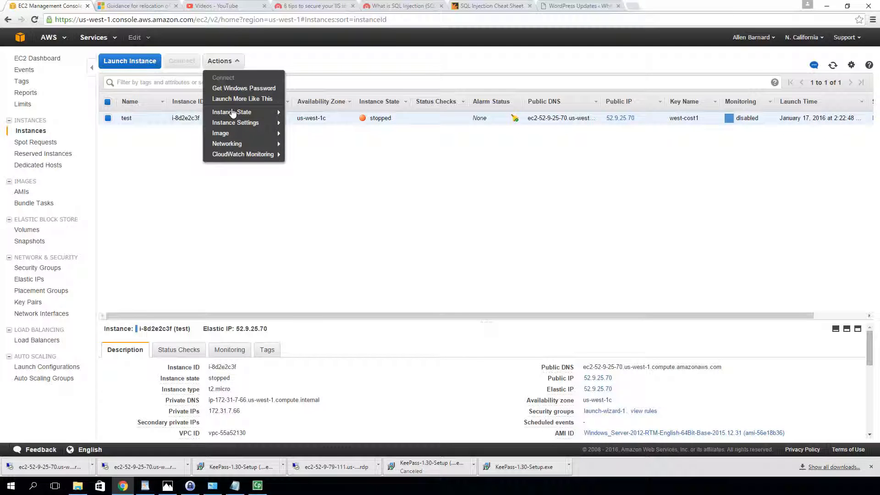
mouse_move(234, 137)
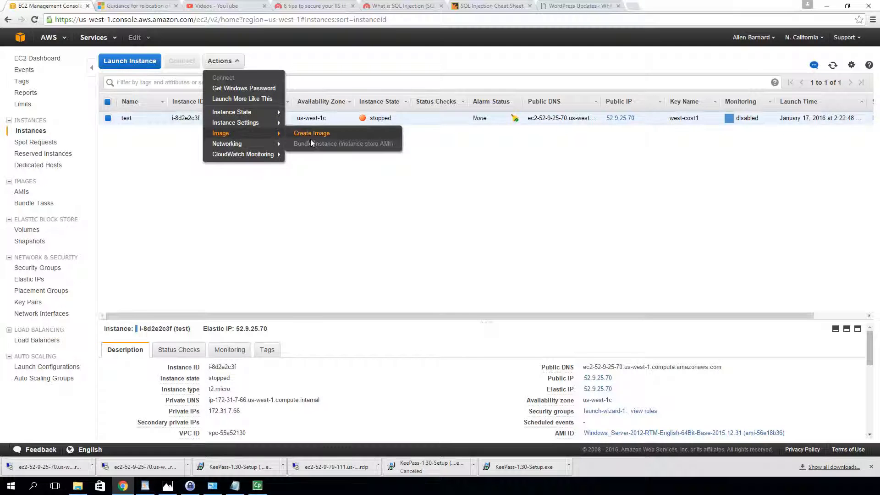
left_click(314, 134)
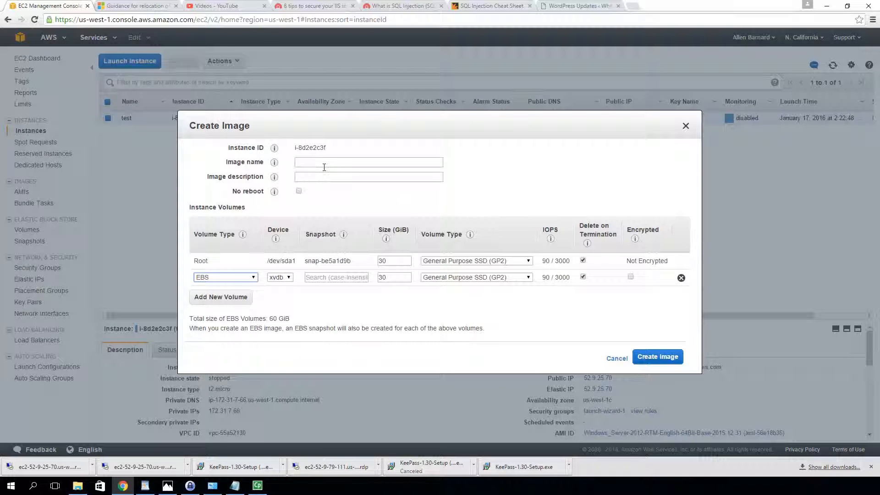
left_click(325, 165)
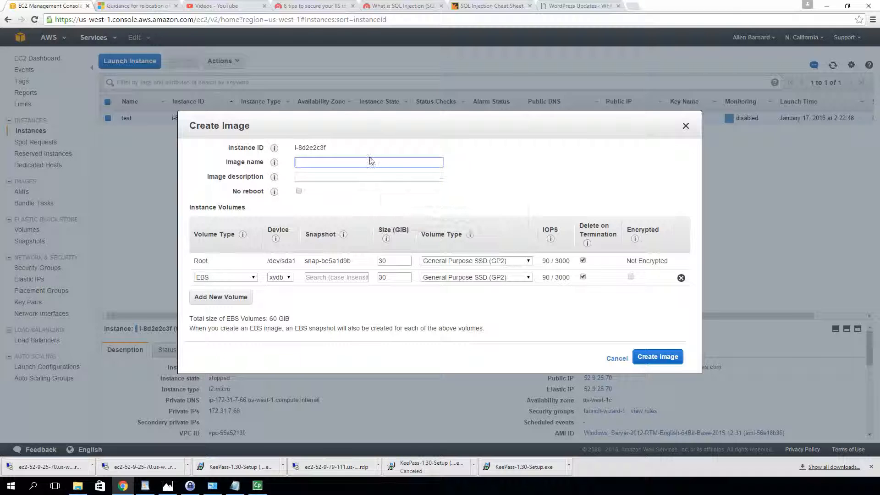
left_click(686, 127)
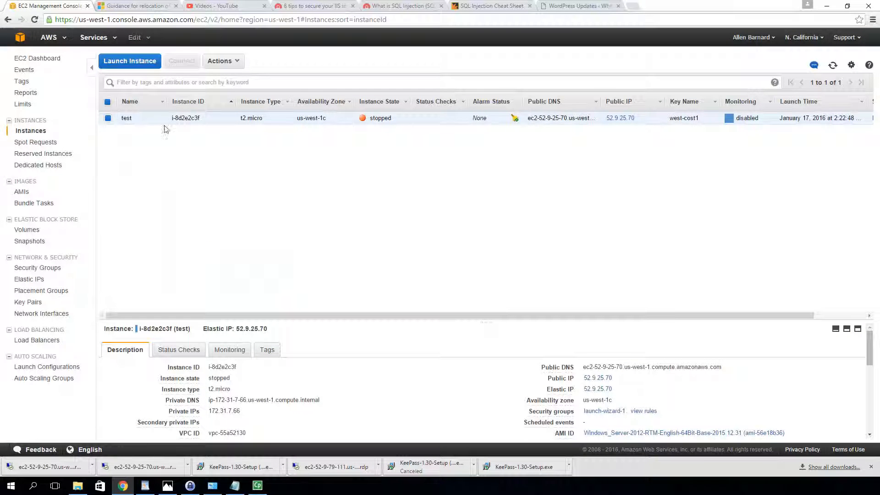
Step: Review the details of the new-backup AMI and start launching an instance from it
left_click(22, 193)
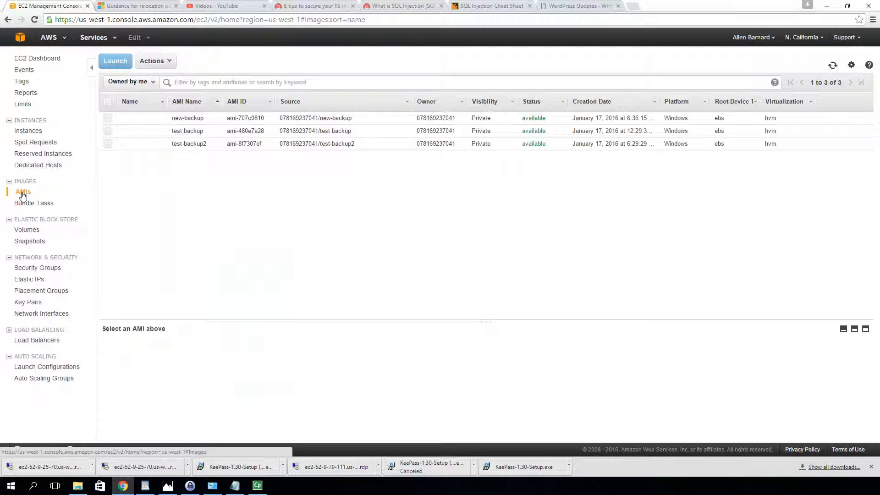
left_click(108, 119)
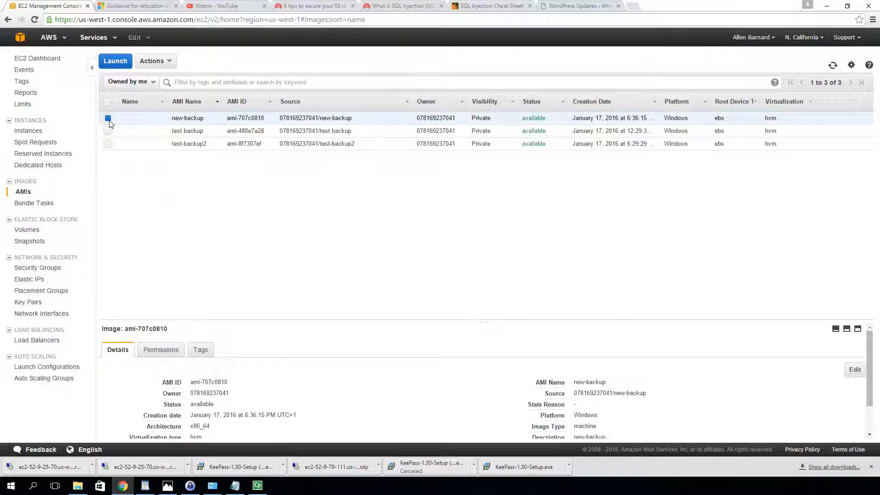
scroll(257, 404, "down", 2)
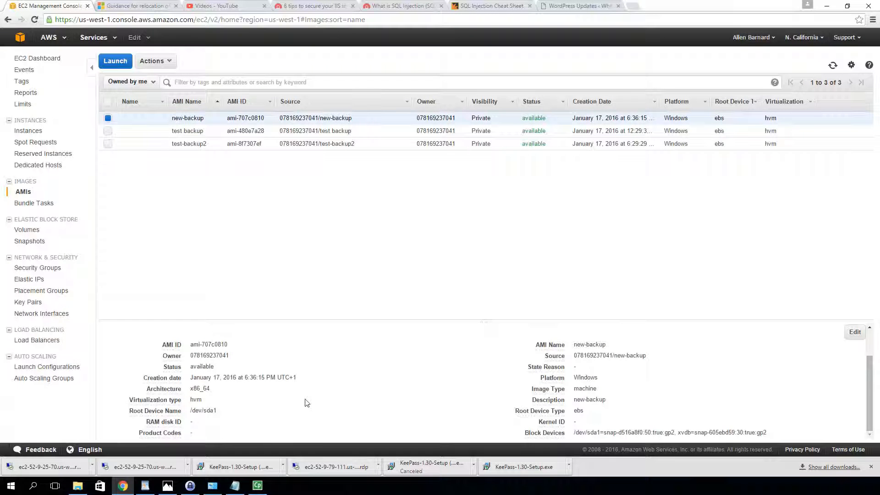
scroll(307, 403, "up", 2)
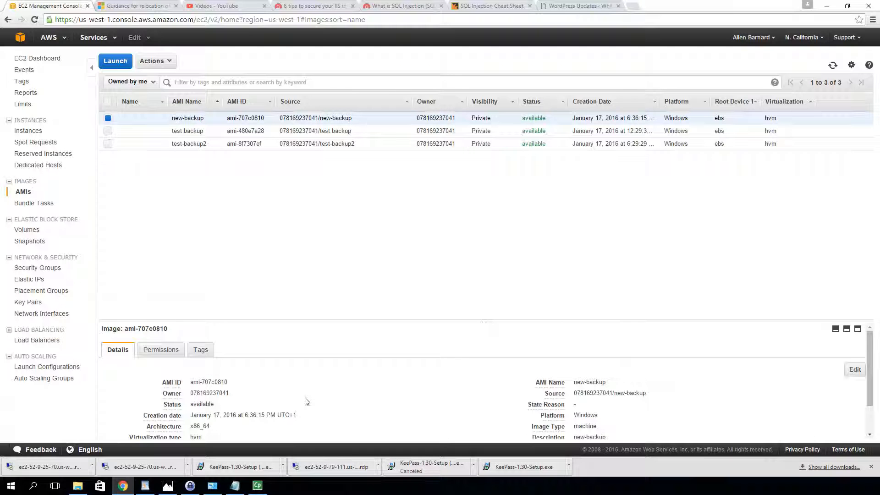
scroll(307, 402, "down", 2)
scroll(306, 400, "up", 2)
left_click(123, 67)
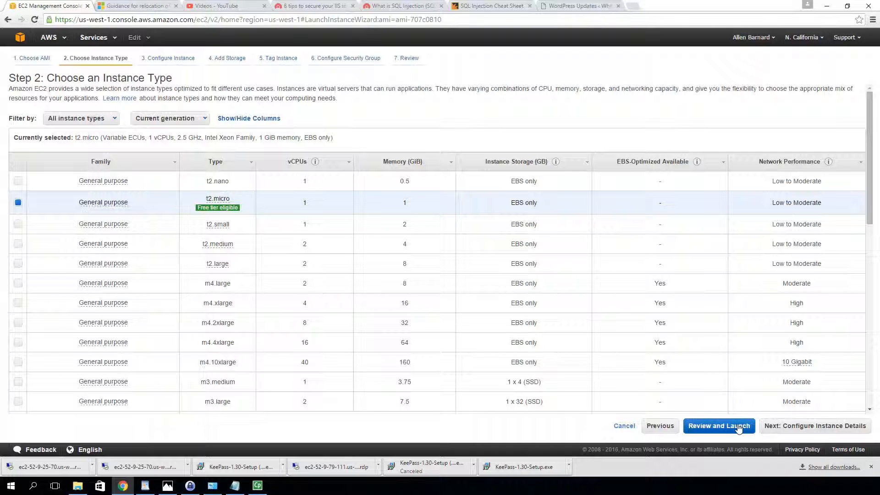
Step: Keep the t2.micro instance type and enable protection against accidental termination in the instance details
left_click(791, 430)
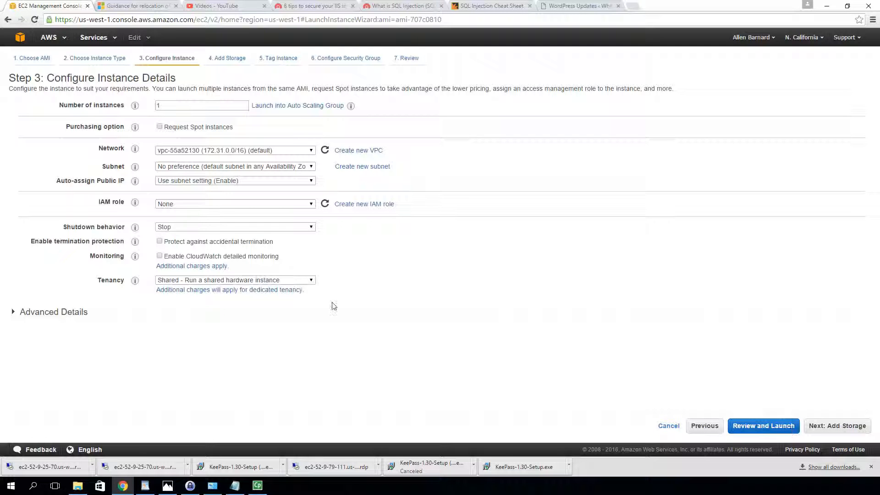
left_click(160, 241)
left_click(826, 431)
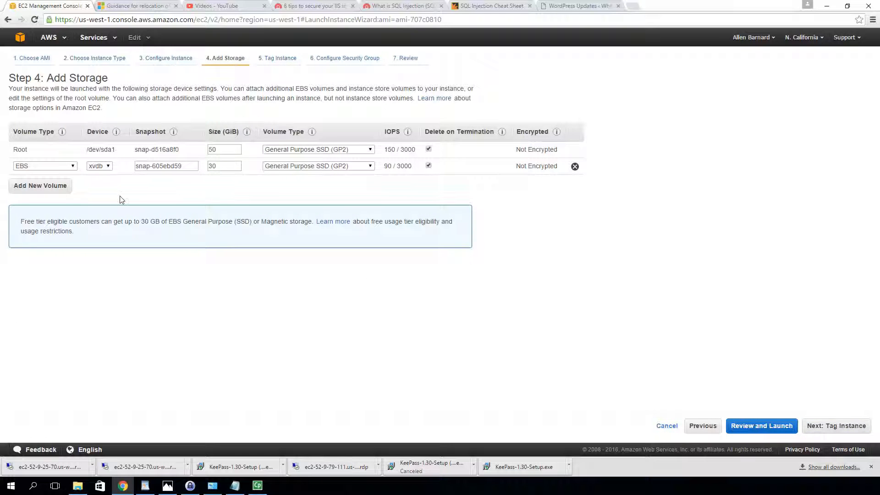
Step: Set the root volume's size to 60 GiB and continue to the instance tags
left_click(209, 153)
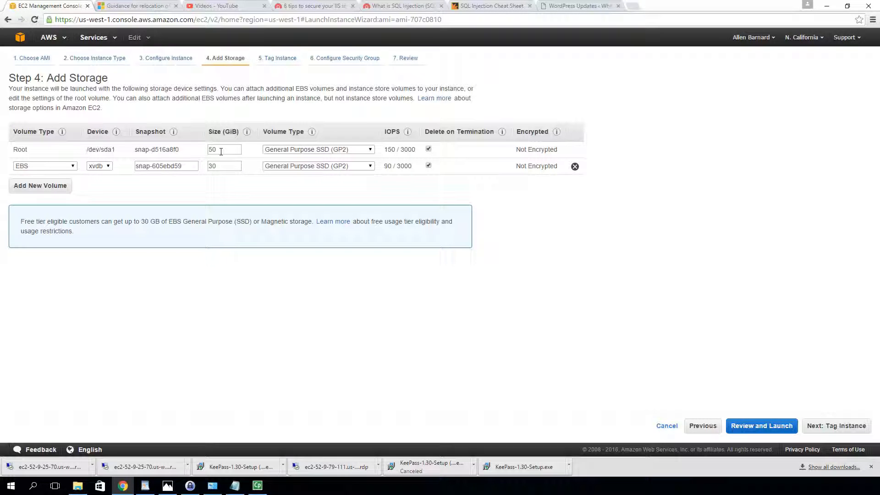
left_click_drag(221, 153, 193, 150)
type("6")
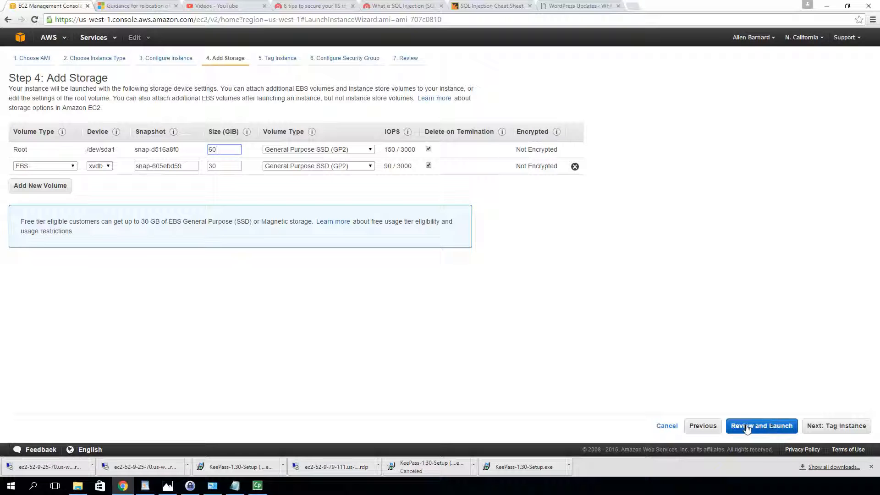
left_click(830, 429)
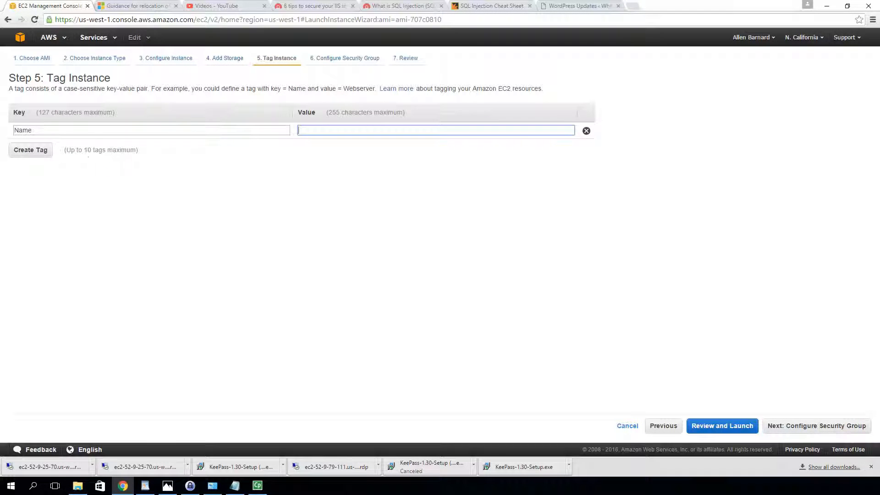
Step: Tag the instance with key Server and value test-2, and continue to the security group settings
double_click(84, 131)
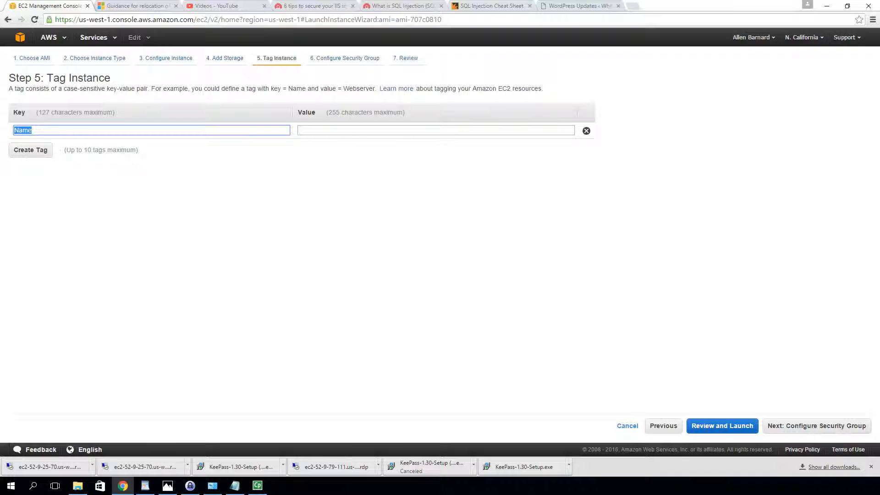
type("Server")
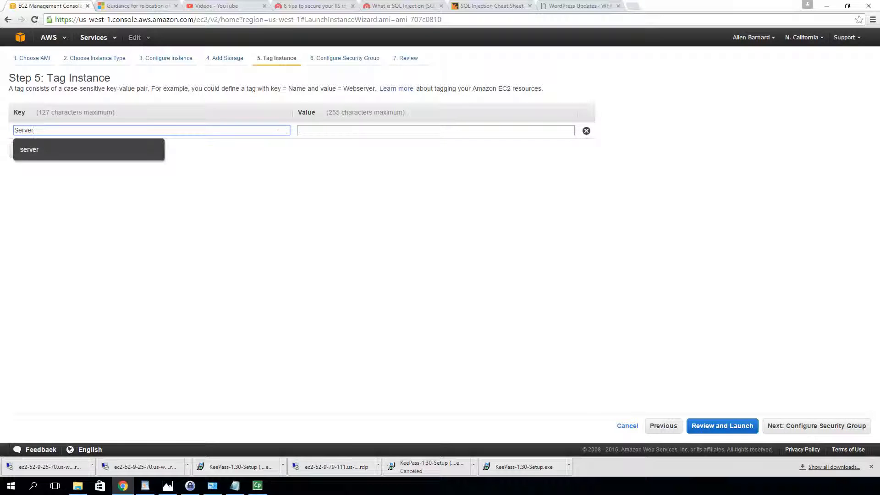
key("Tab")
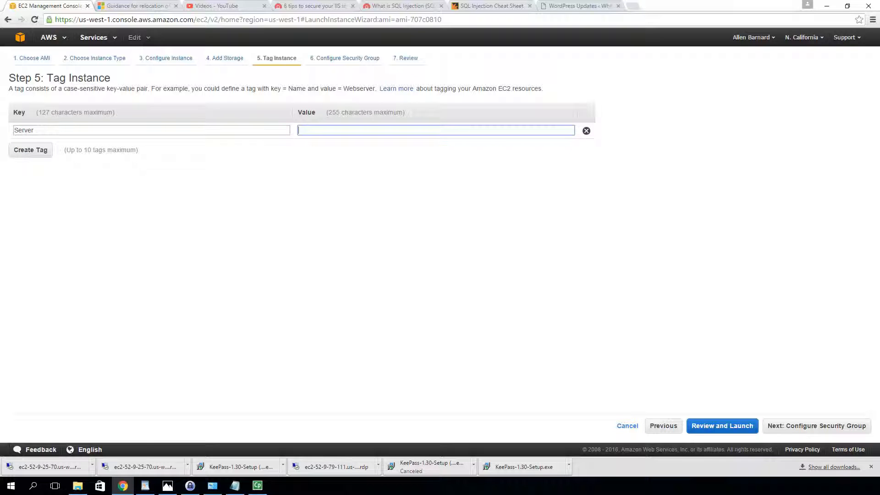
type("test-2")
left_click(830, 427)
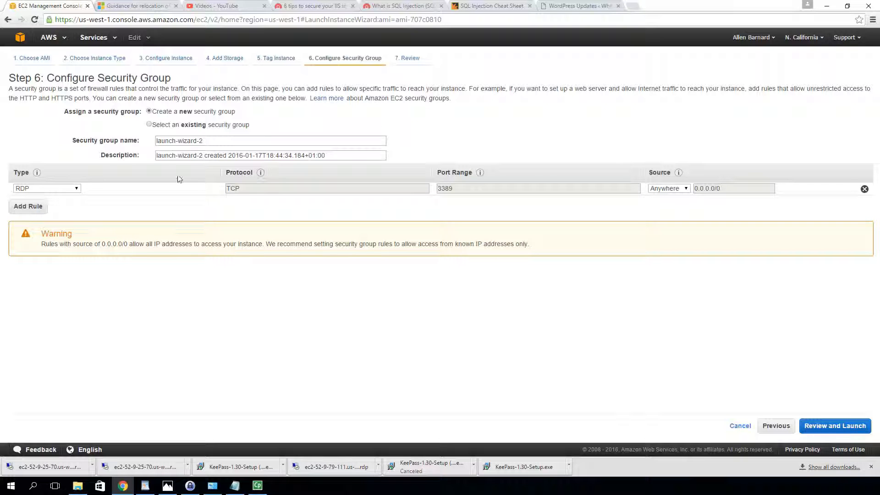
Step: Assign the existing security group launch-wizard-1 and proceed to the launch review
left_click(150, 125)
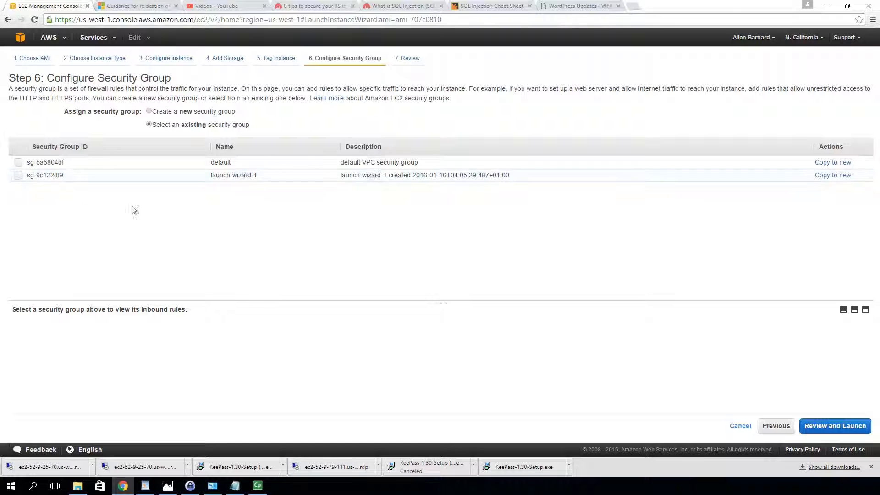
left_click(17, 178)
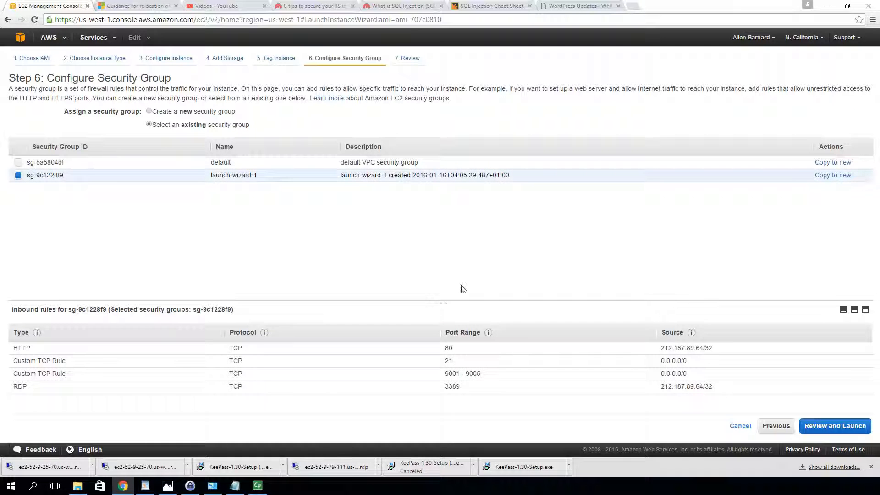
left_click(832, 425)
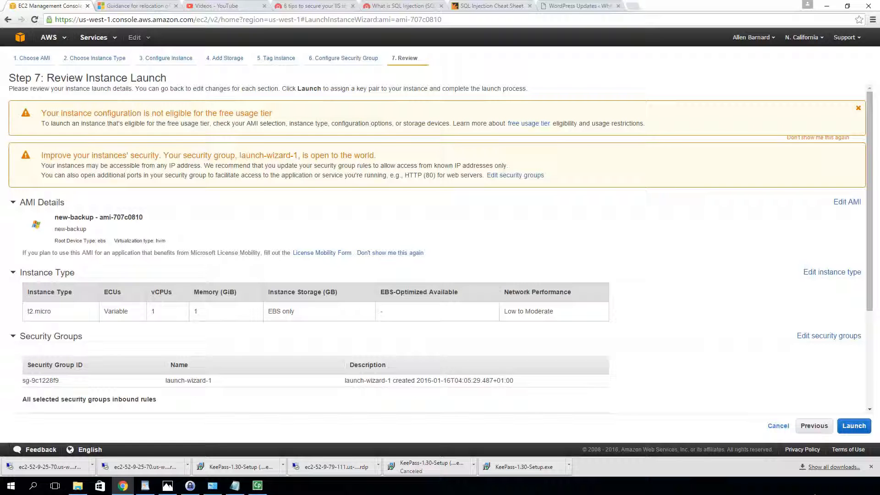
Step: Launch the instance with the existing west-cost1 key pair, acknowledging access to its private key file
left_click(854, 427)
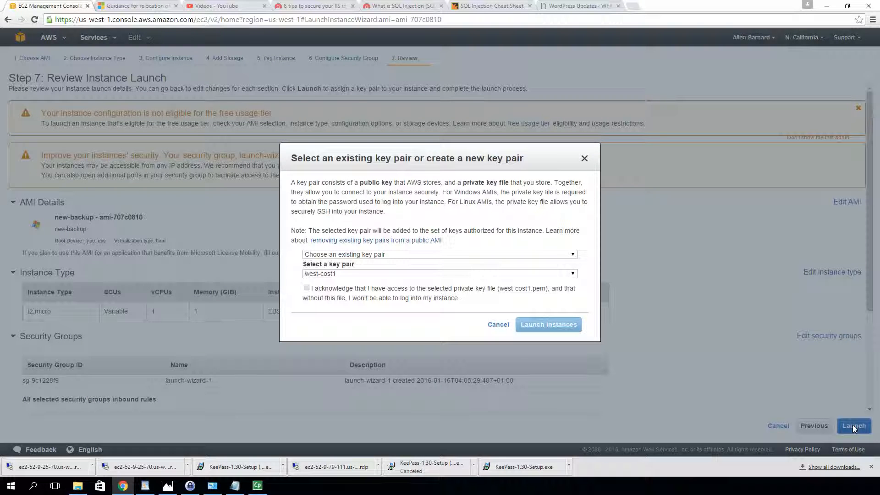
left_click(307, 288)
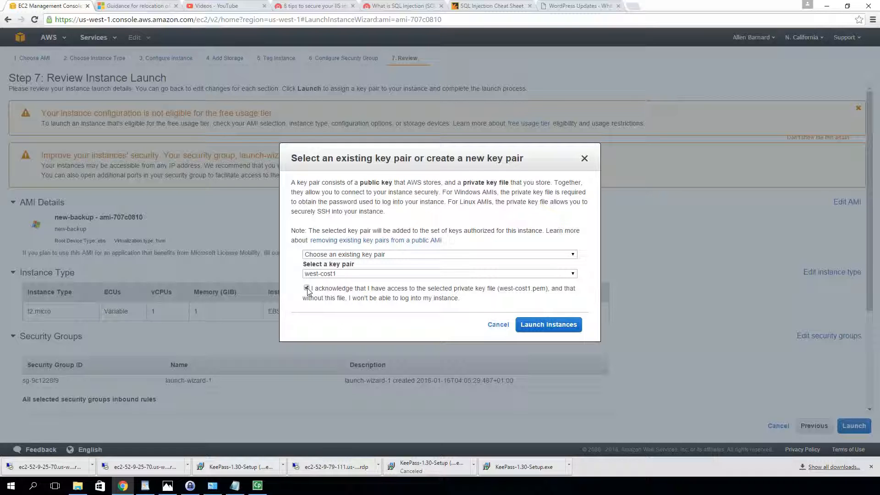
left_click(535, 324)
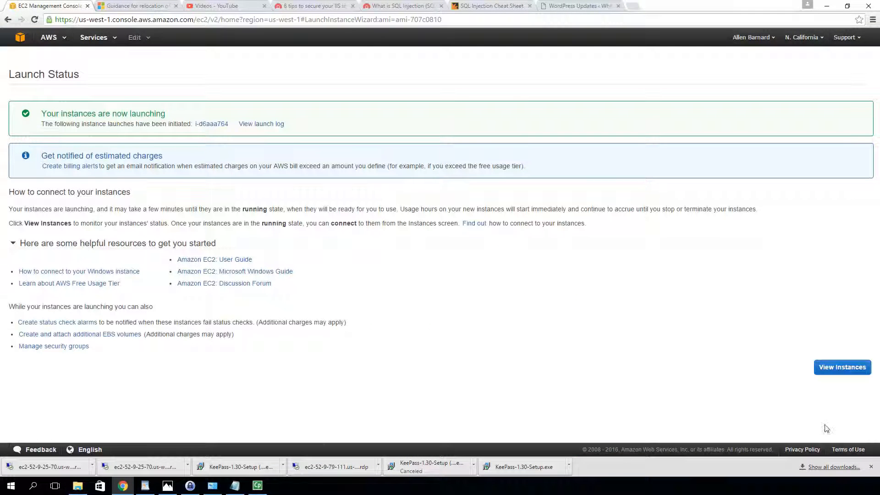
Step: From the instances list, open the test instance's Elastic IP 52.9.25.70 and disassociate it from that instance
left_click(836, 369)
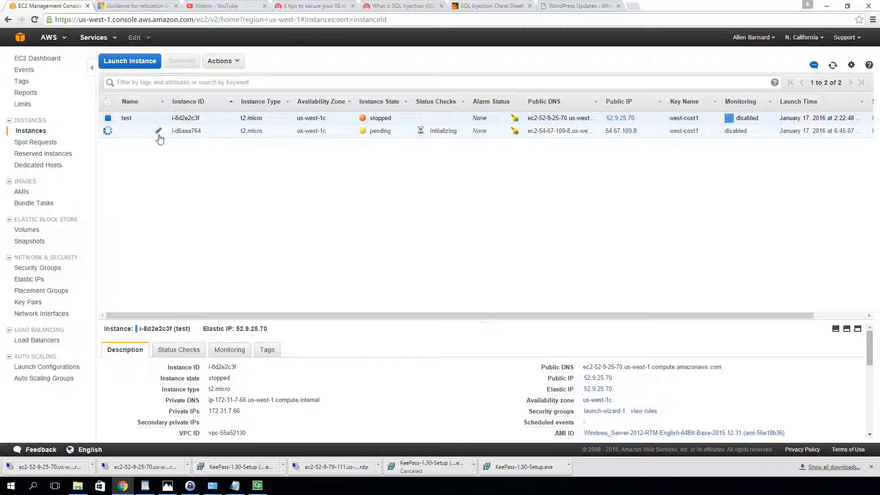
scroll(477, 412, "down", 5)
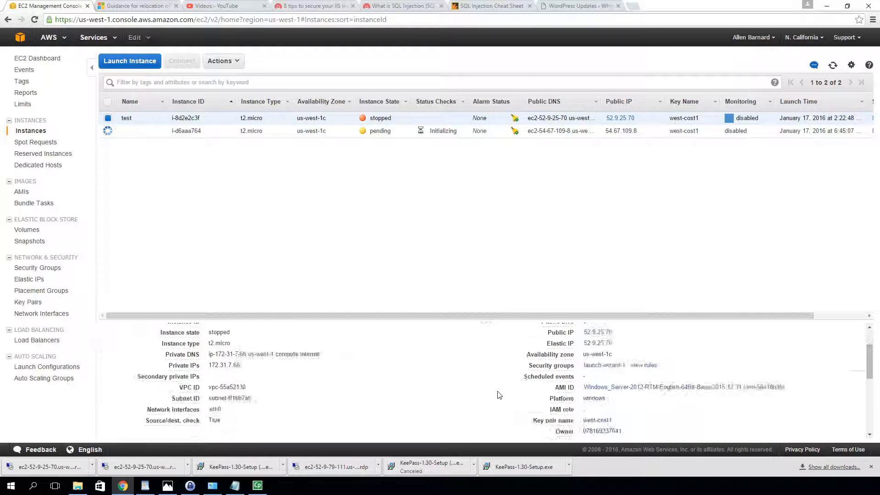
scroll(497, 393, "up", 5)
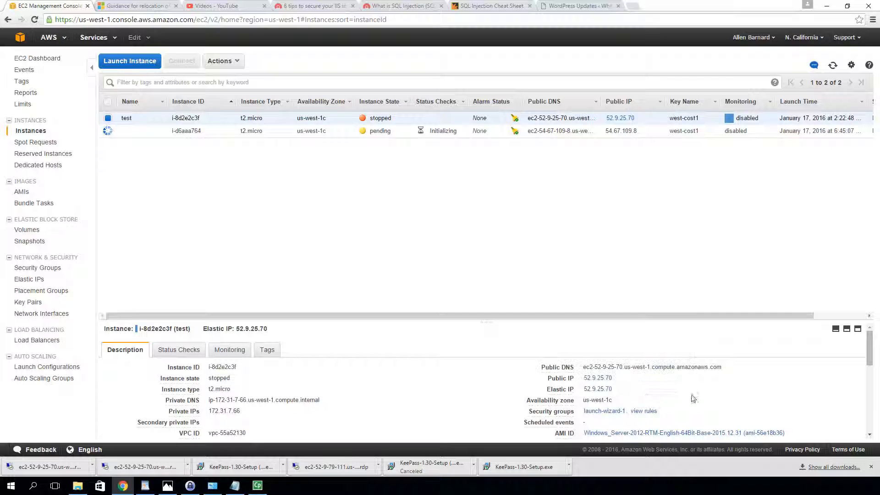
left_click(605, 390)
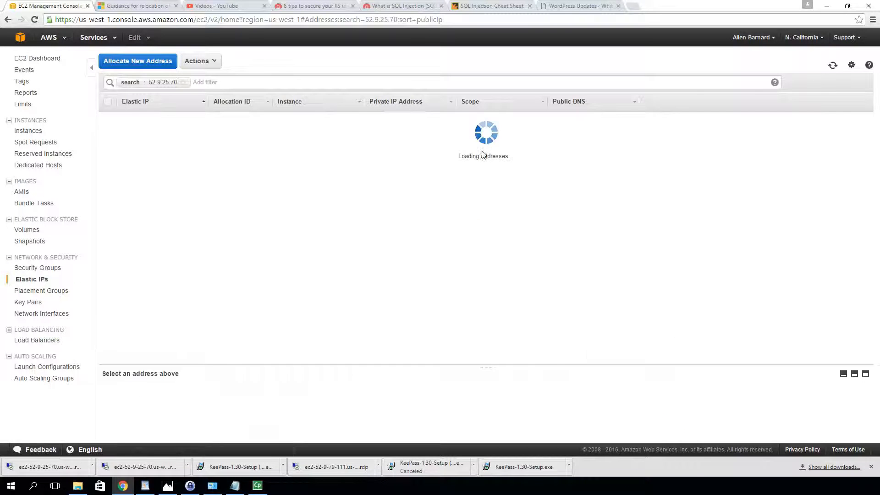
left_click(214, 63)
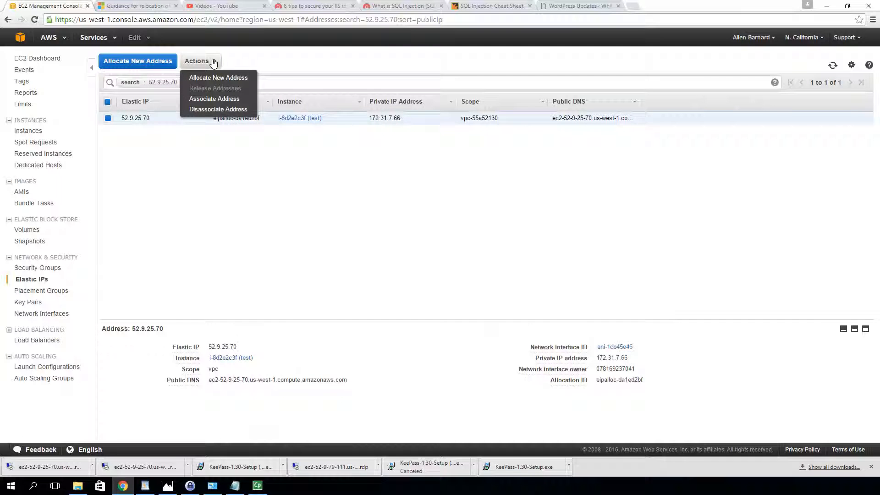
left_click(219, 110)
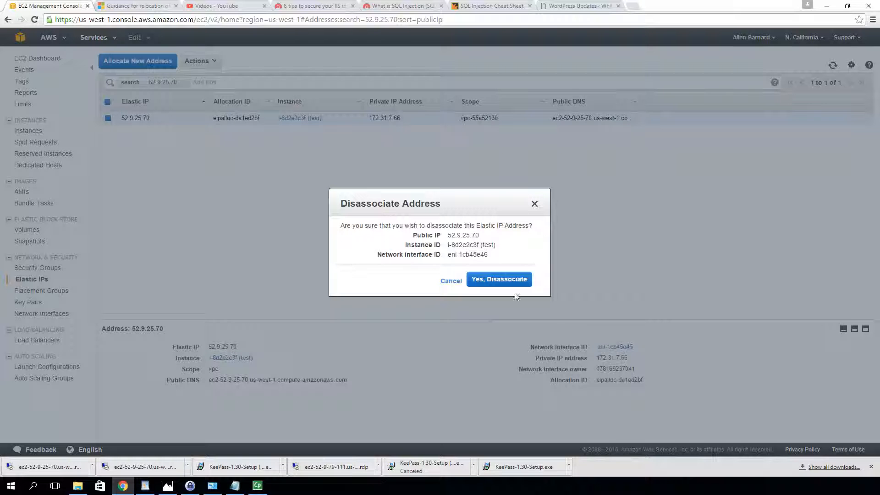
left_click(504, 281)
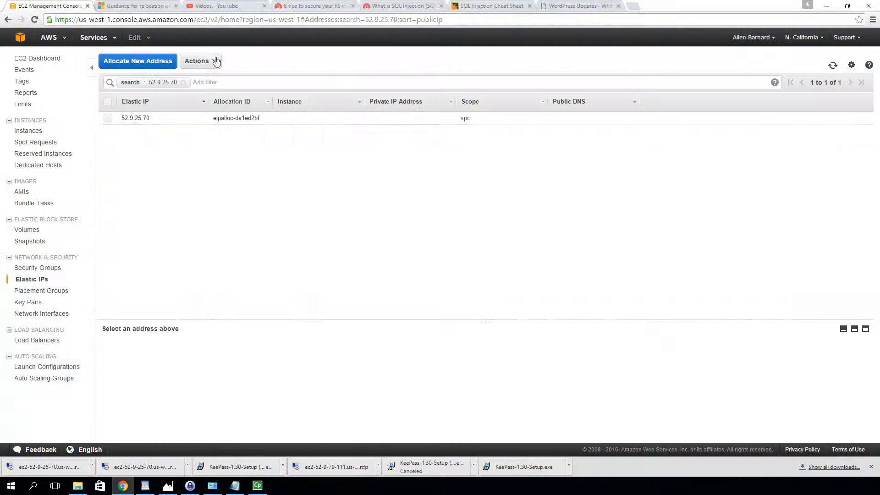
Step: Associate the Elastic IP 52.9.25.70 with the running instance i-d6aaa764
left_click(108, 118)
left_click(203, 60)
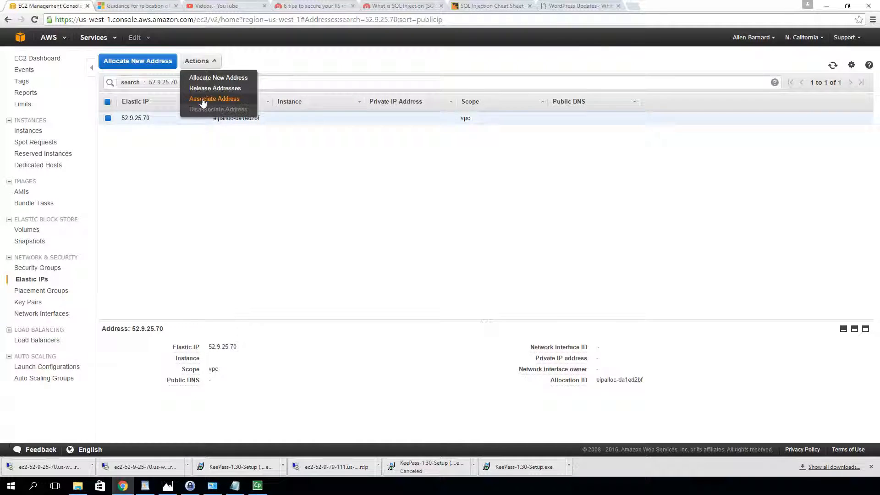
left_click(203, 100)
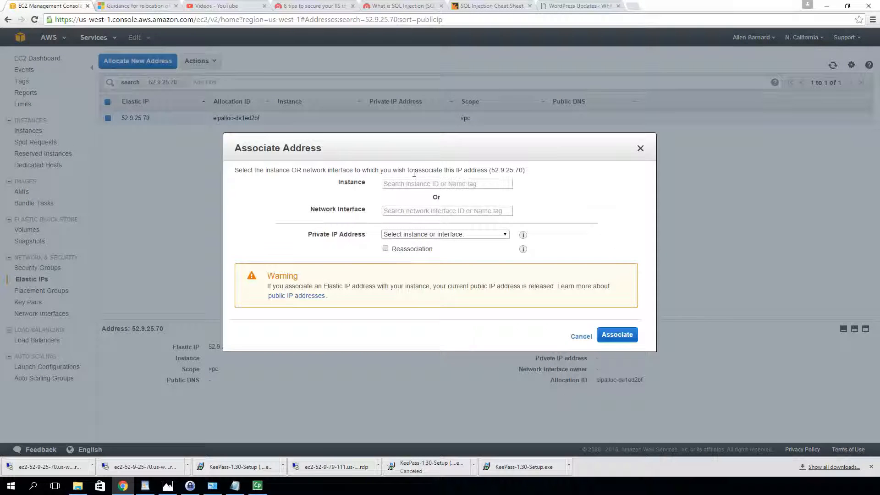
left_click(419, 185)
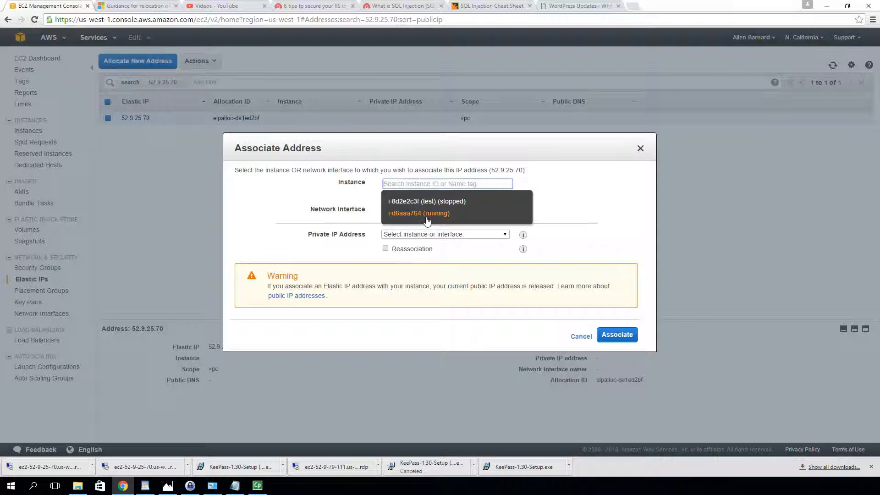
left_click(405, 215)
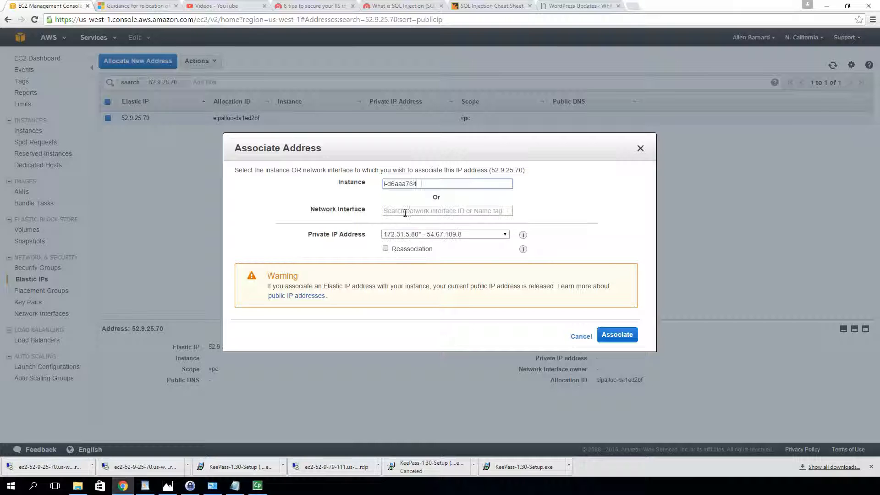
left_click(617, 334)
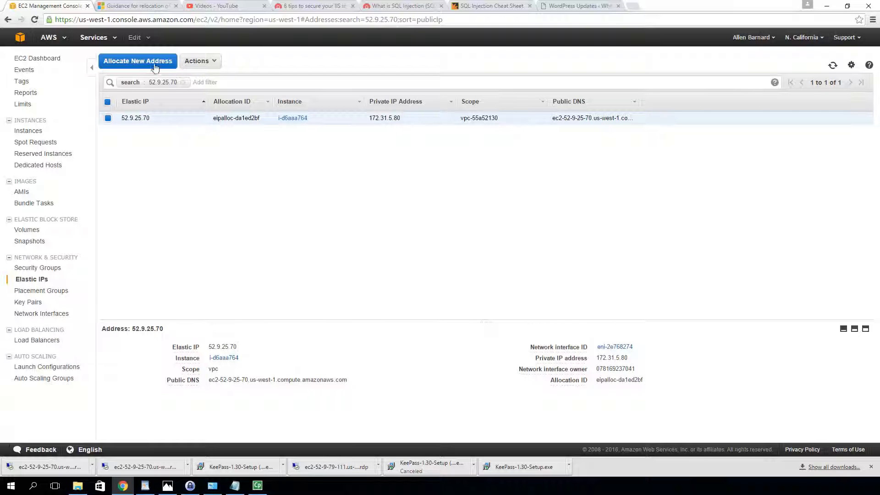
Step: From the instances list, open the connection options of instance i-d6aaa764 and download its Remote Desktop file
left_click(26, 131)
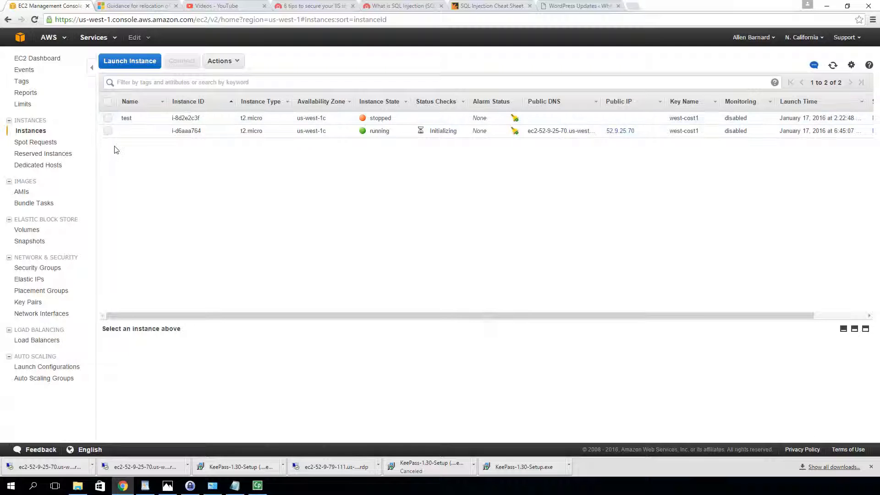
left_click(106, 132)
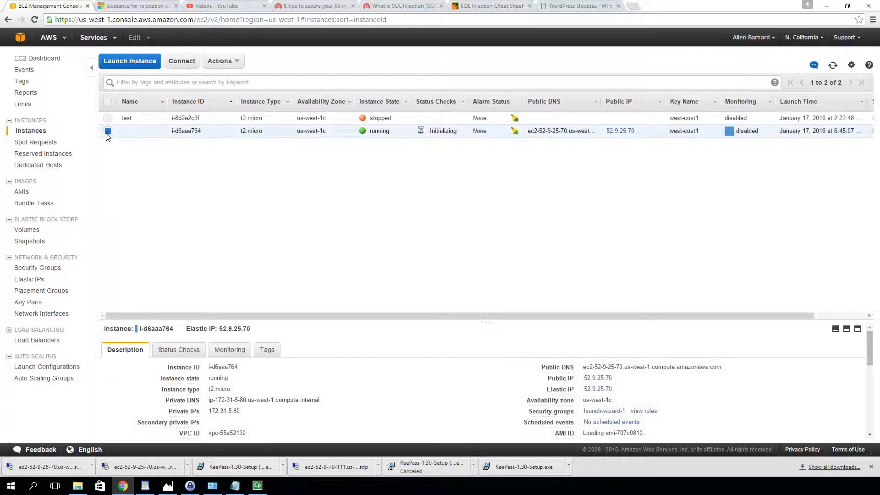
left_click(228, 62)
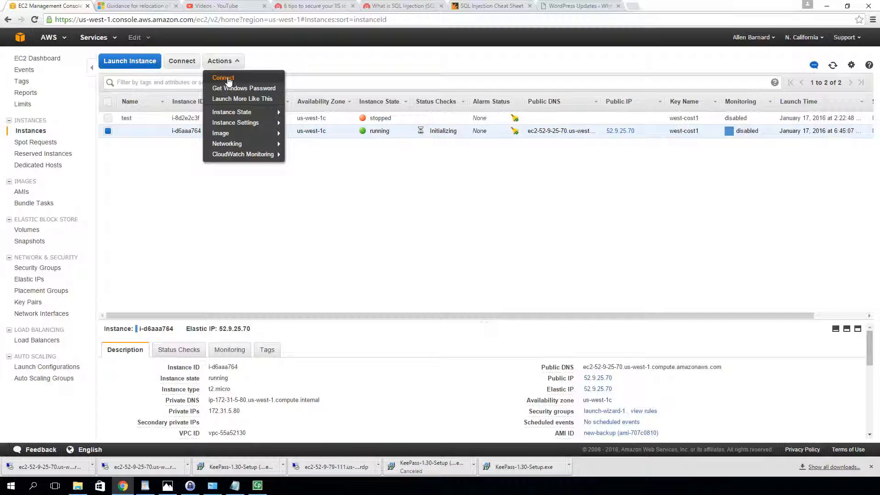
left_click(225, 77)
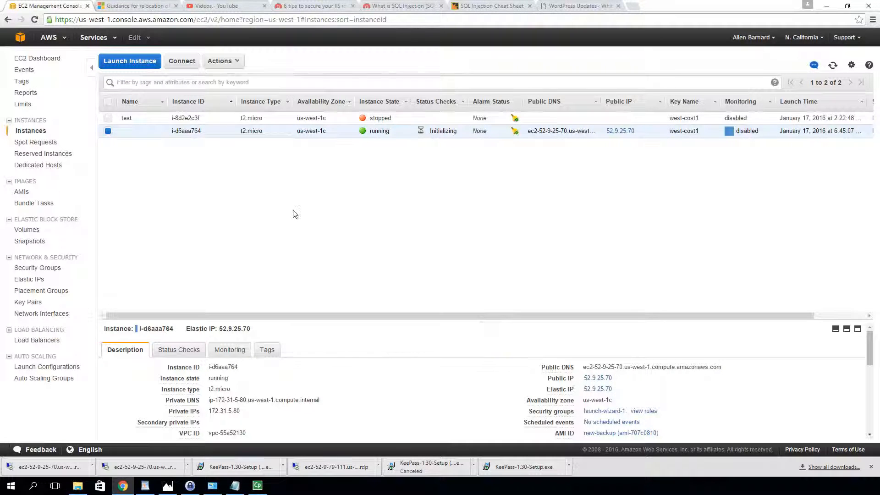
left_click(419, 210)
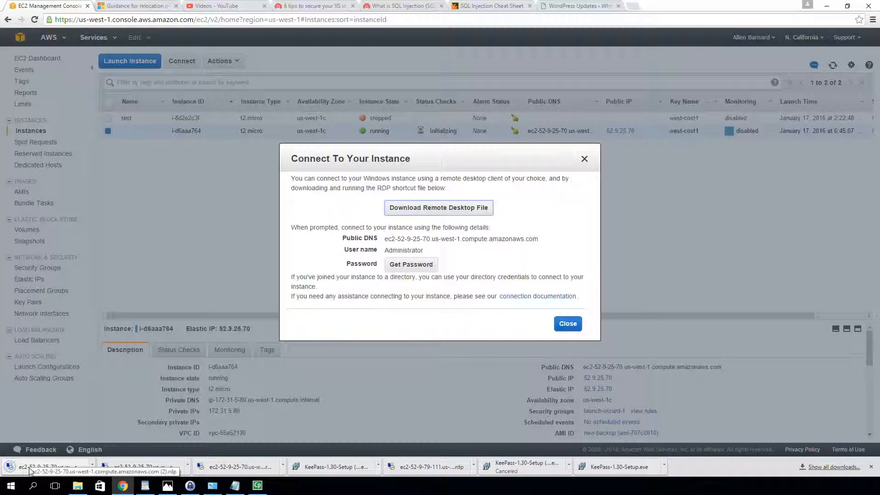
Step: Try to connect to the instance with the downloaded Remote Desktop file, accepting the unknown publisher
left_click(46, 466)
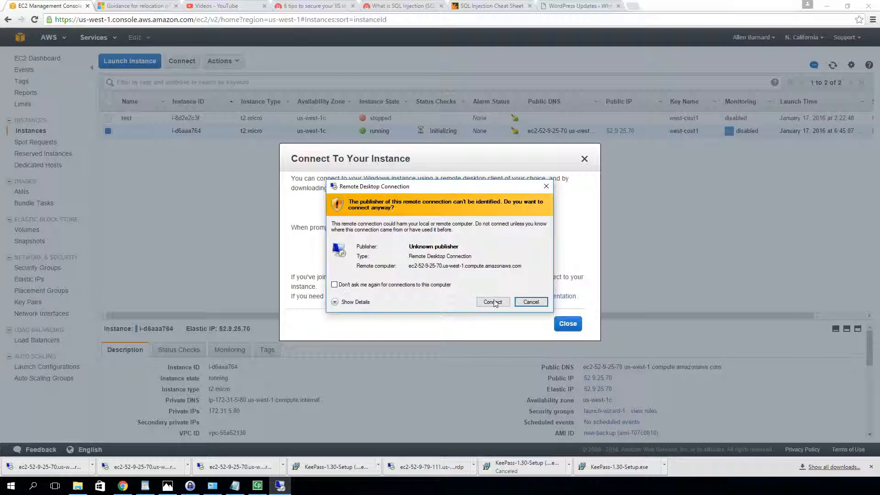
left_click(500, 303)
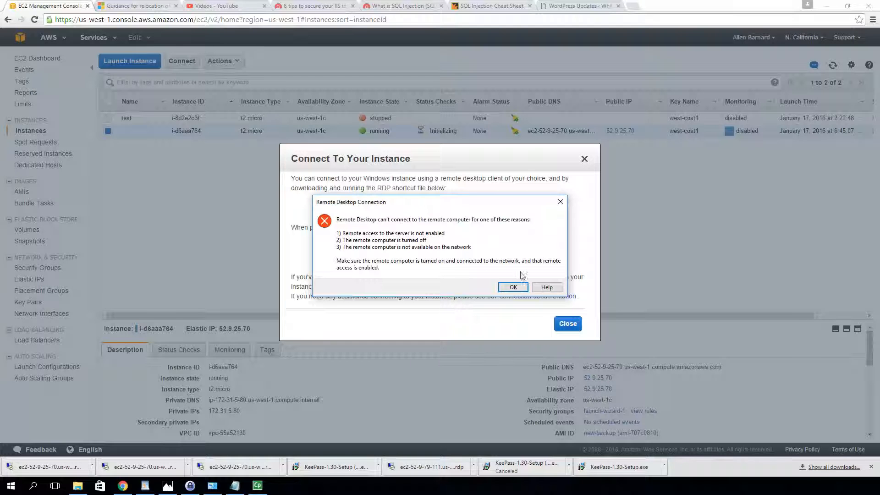
left_click(512, 288)
Step: Download the Remote Desktop file again and retry the connection to the instance with the new copy
left_click(435, 209)
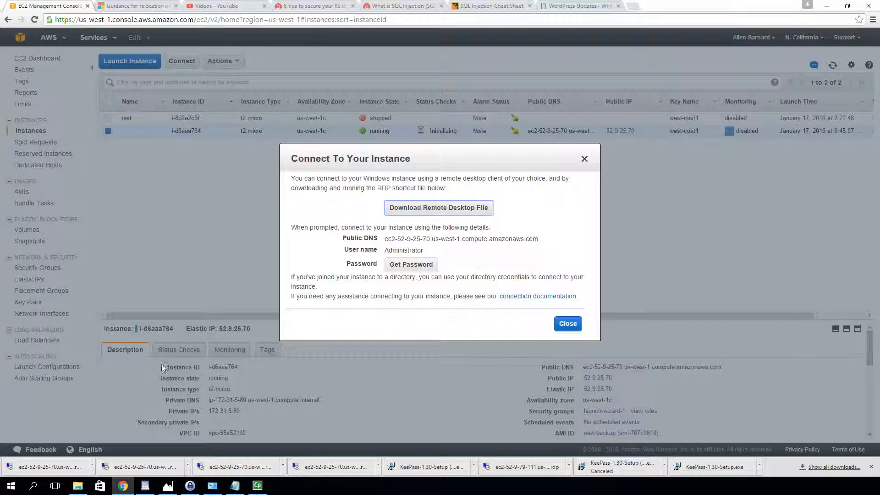
left_click(436, 208)
left_click(43, 469)
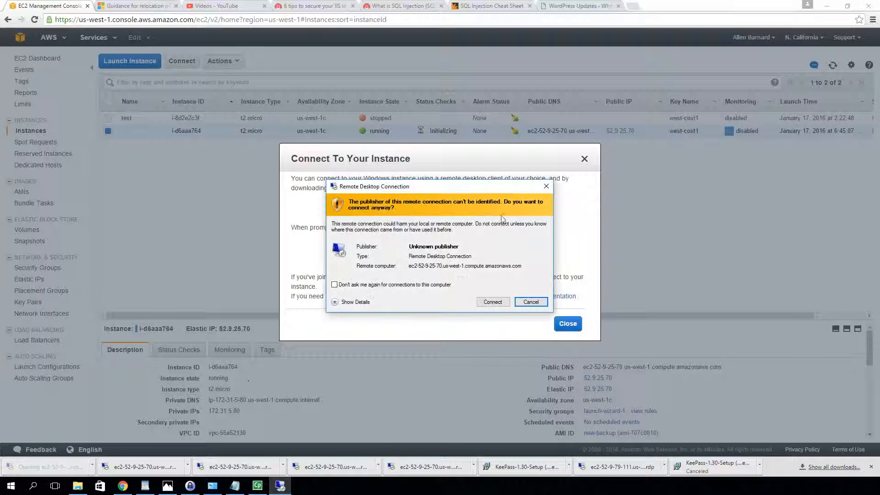
left_click(490, 302)
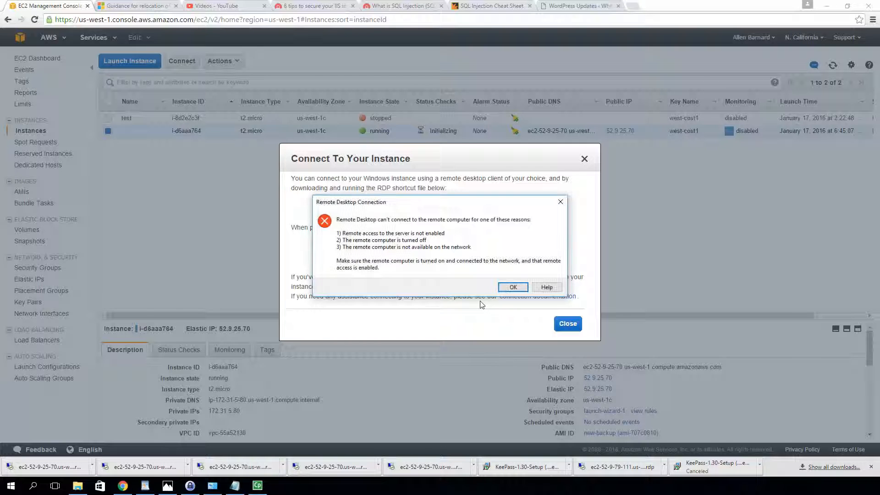
left_click(513, 288)
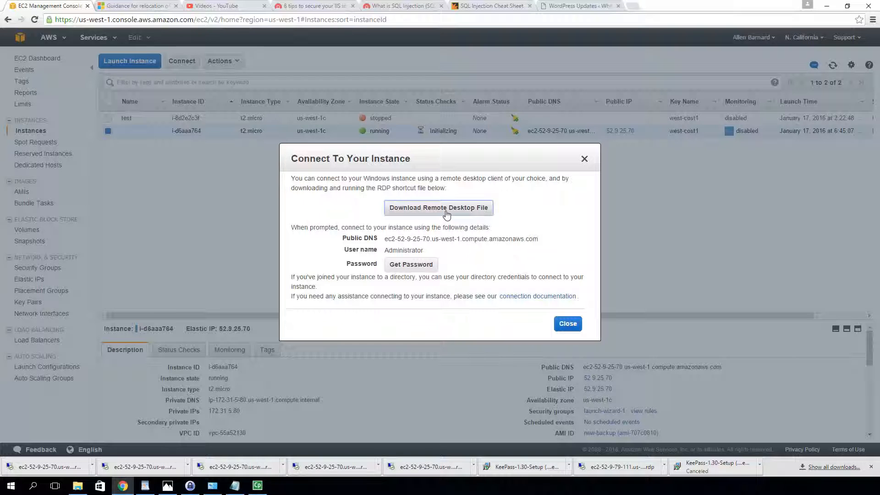
Step: Connect to the instance through its Remote Desktop file, accepting the unknown publisher and untrusted certificate, and enlarge the session window
left_click(45, 469)
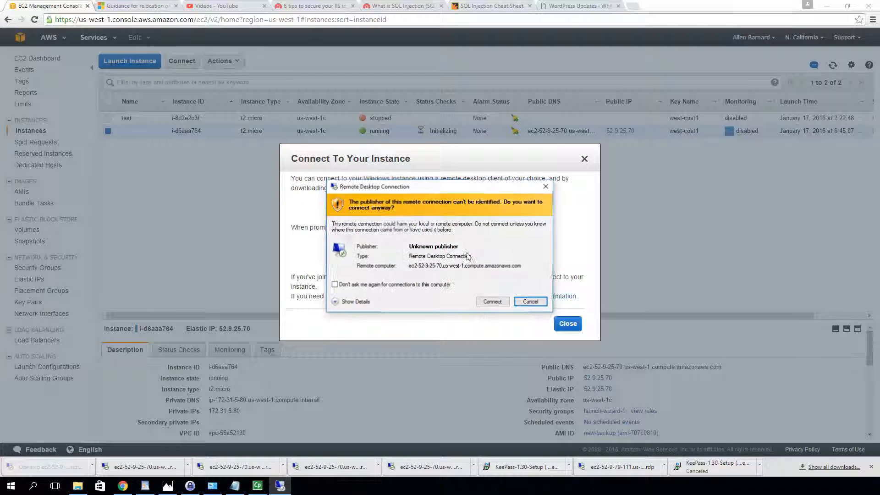
left_click(493, 302)
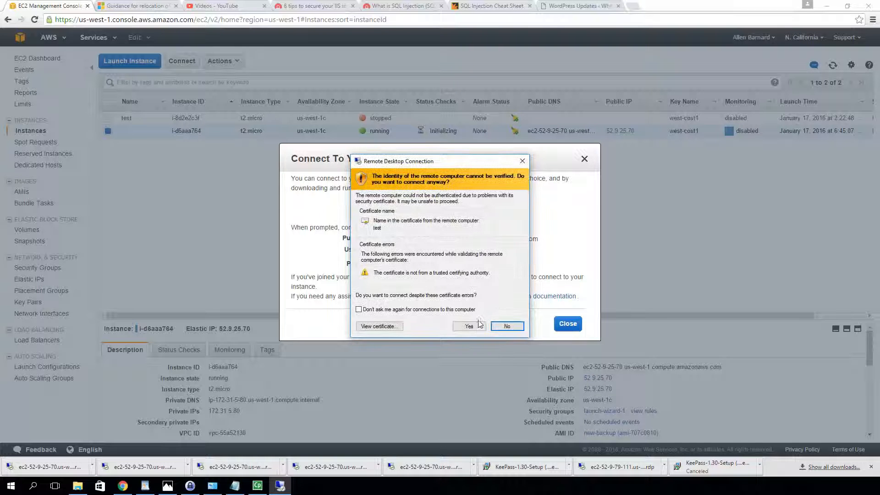
left_click(474, 326)
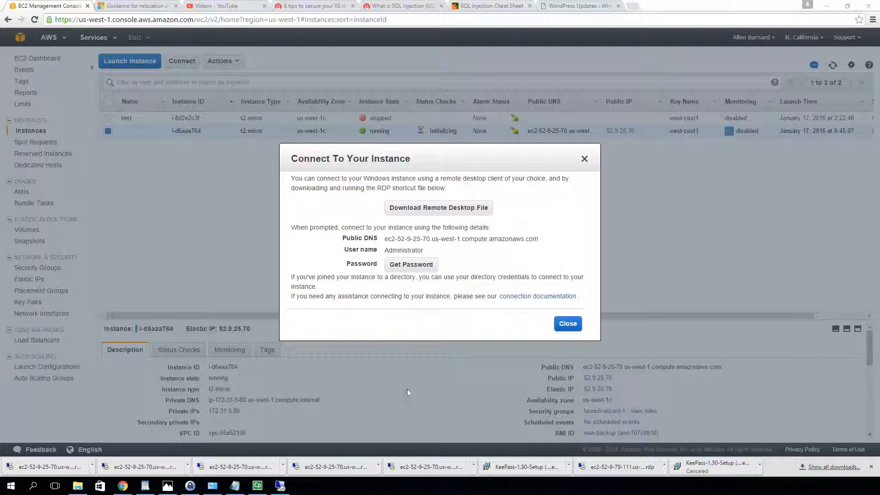
left_click_drag(0, 4, 367, 43)
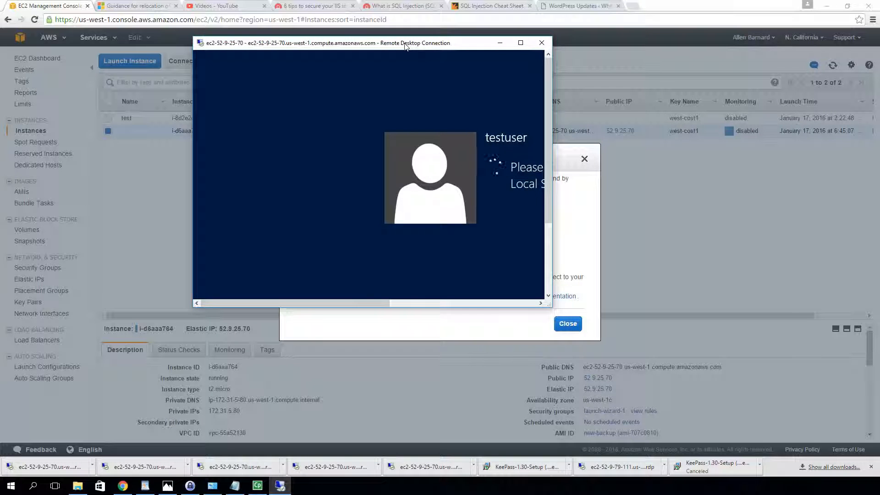
double_click(406, 43)
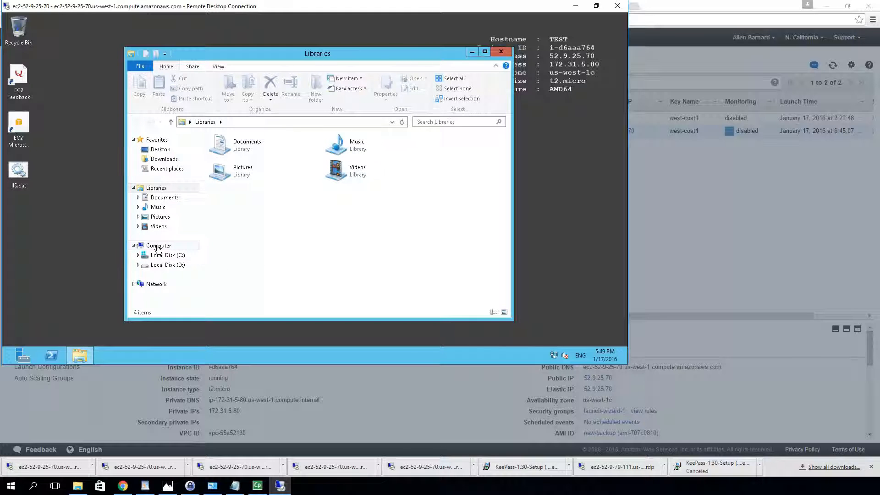
Step: View the restored server's drives in File Explorer, and open Disk Management within Computer Management from Server Manager
left_click(158, 246)
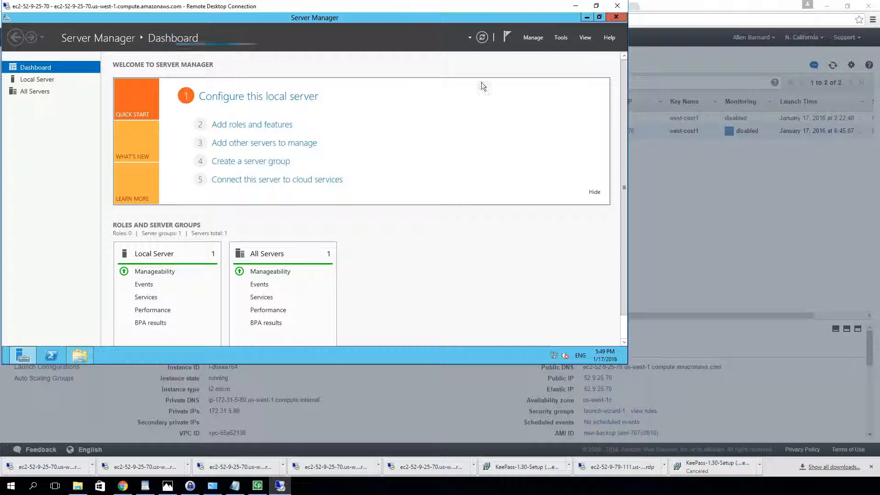
left_click(562, 38)
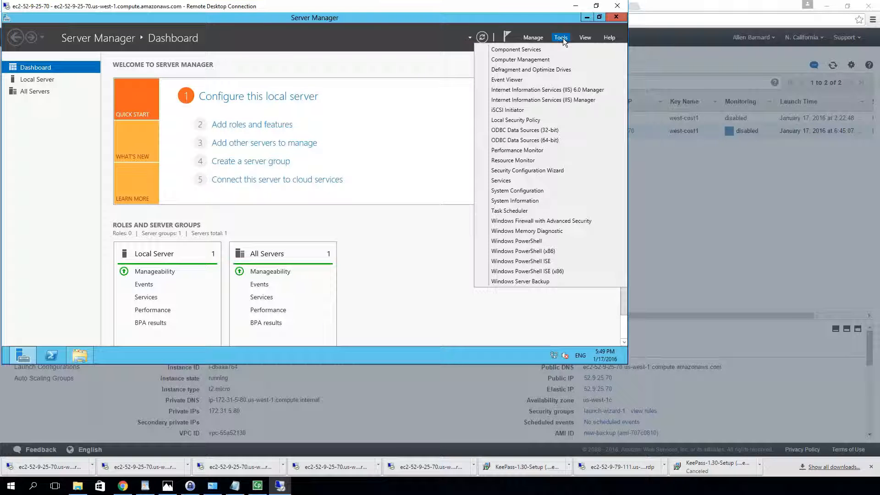
left_click(520, 60)
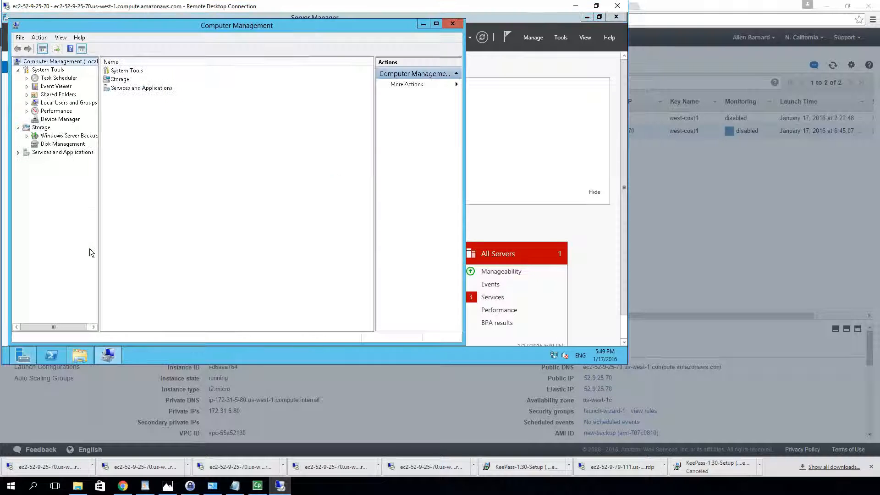
left_click(55, 145)
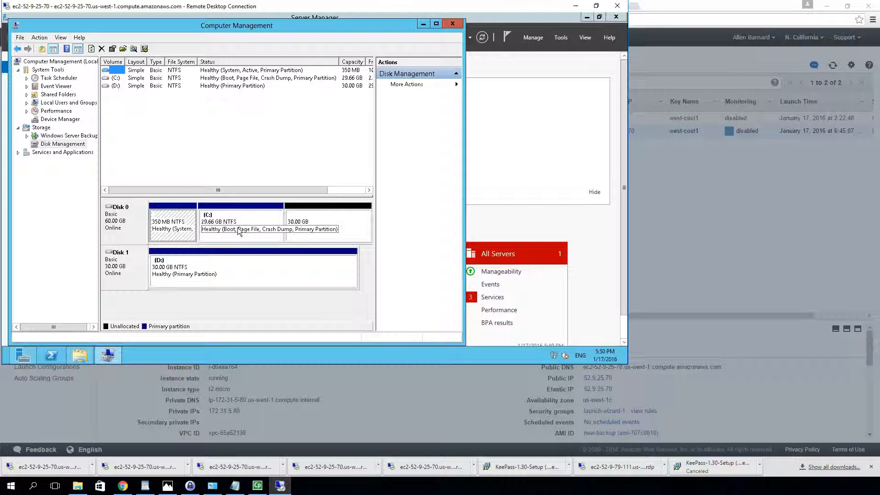
Step: Extend the C: volume on Disk 0 with the full 30719 MB of unallocated space
right_click(261, 228)
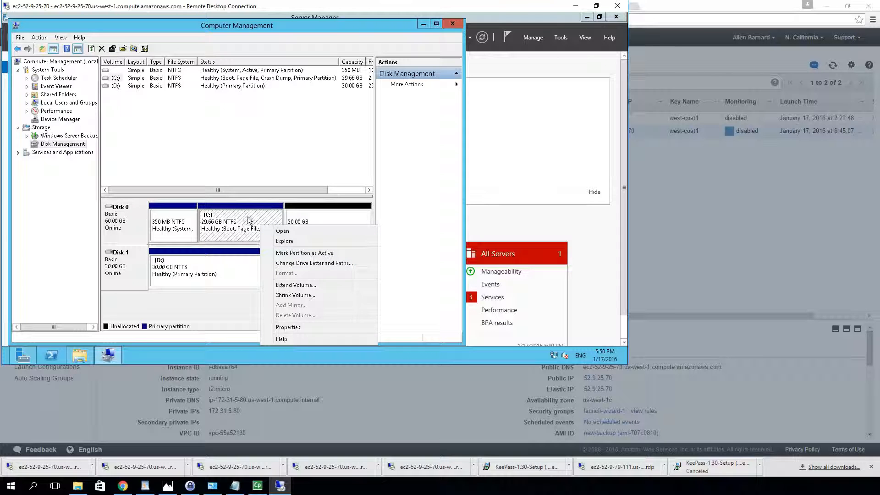
left_click(290, 286)
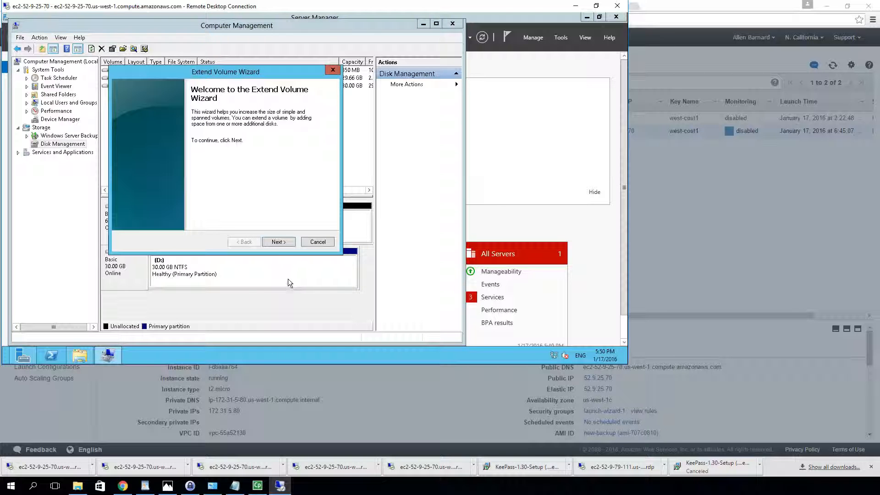
left_click(277, 242)
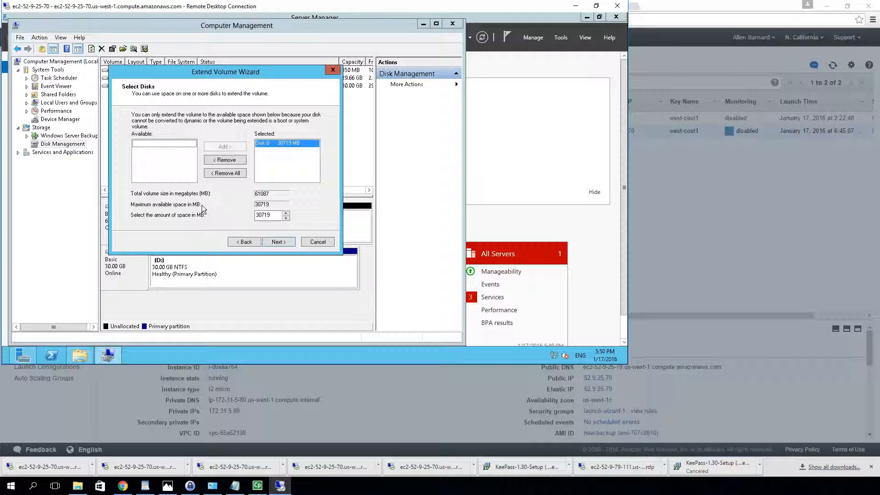
left_click(278, 242)
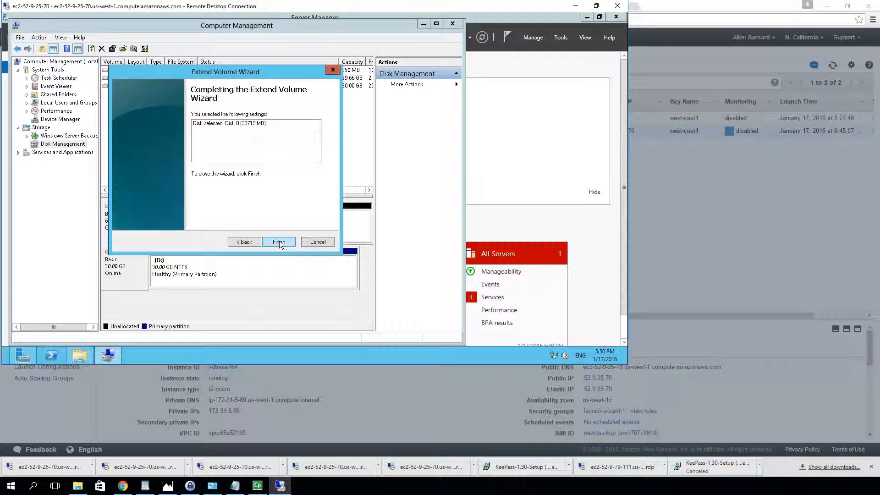
left_click(278, 242)
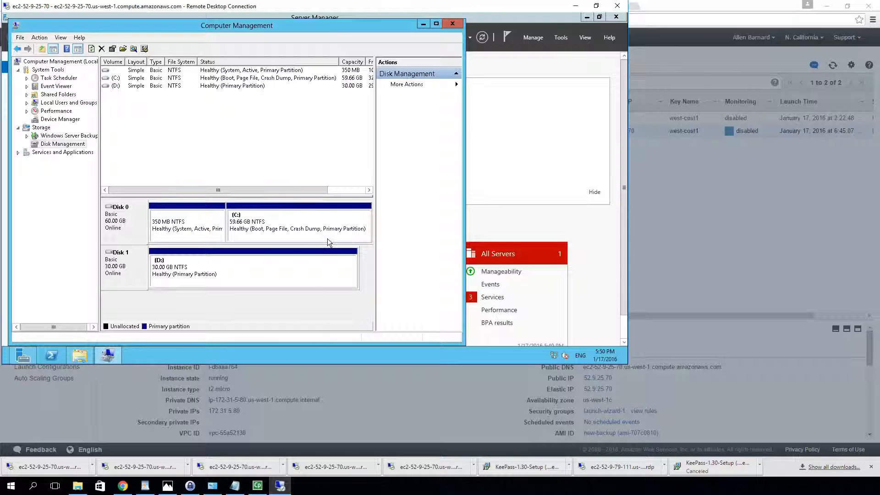
Step: Minimize Computer Management and refresh the Computer view in File Explorer to check the C: drive's capacity
left_click(423, 23)
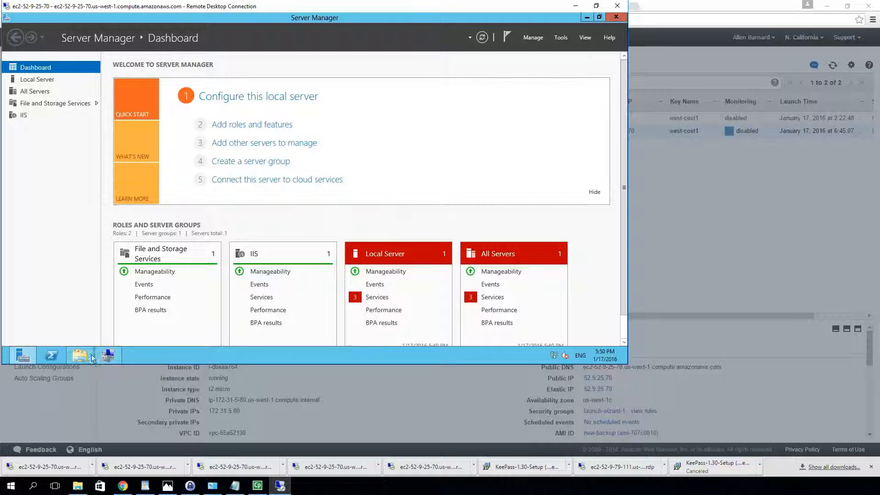
mouse_move(76, 359)
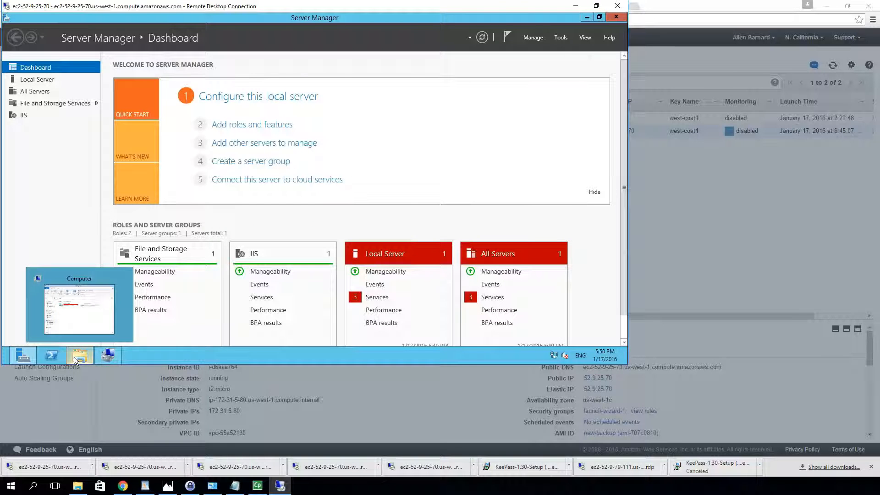
left_click(79, 316)
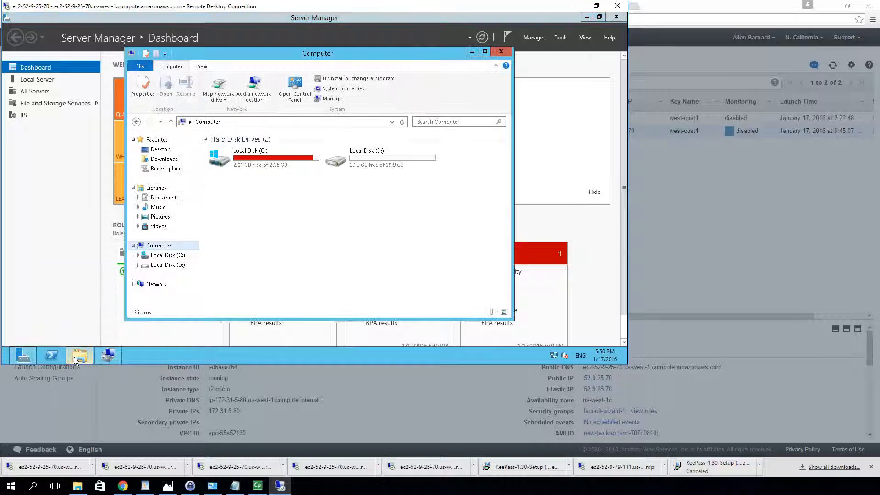
right_click(276, 220)
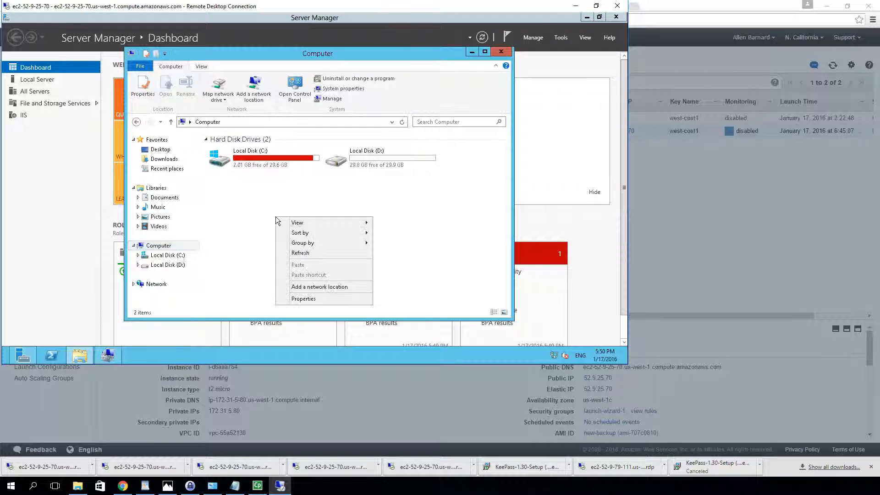
left_click(307, 253)
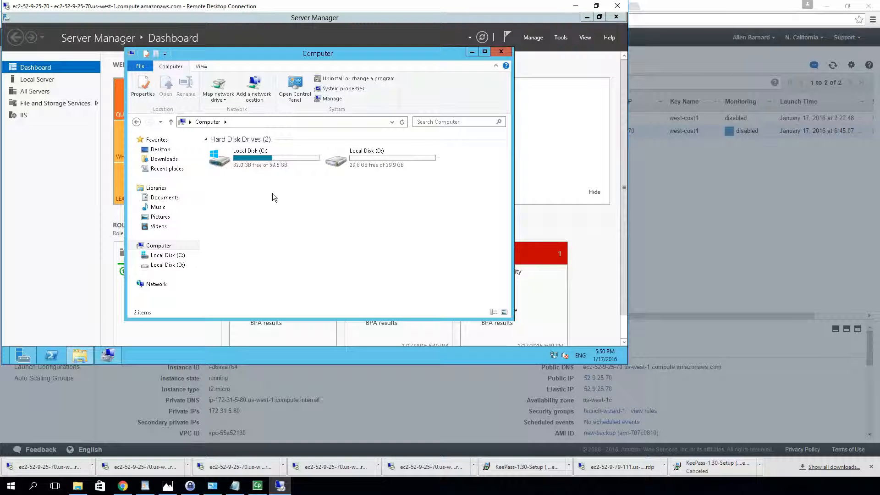